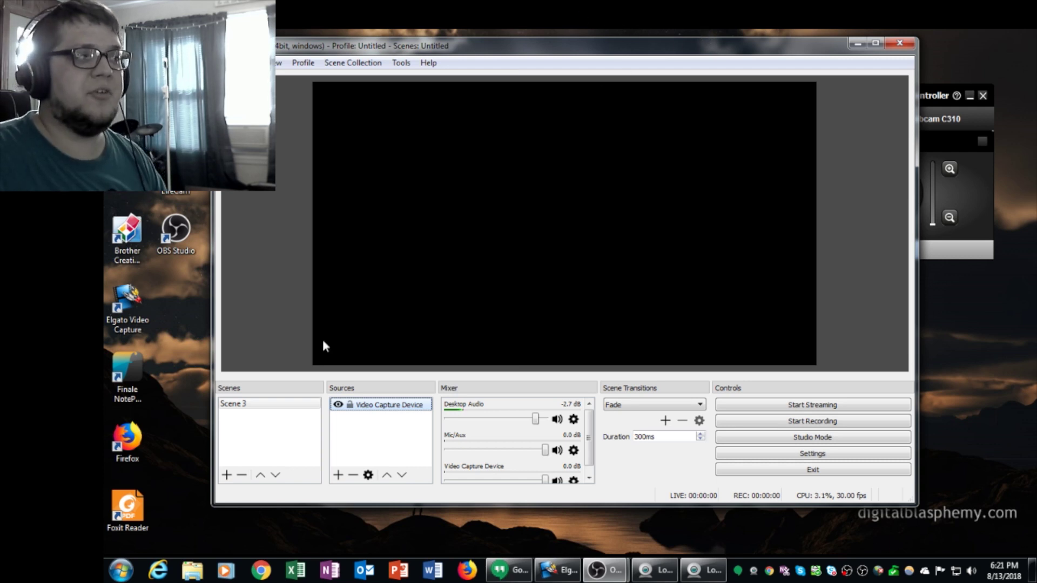
Step: Remove the old capture source and add a Video Capture Device using Elgato Video Capture
left_click(353, 474)
left_click(595, 296)
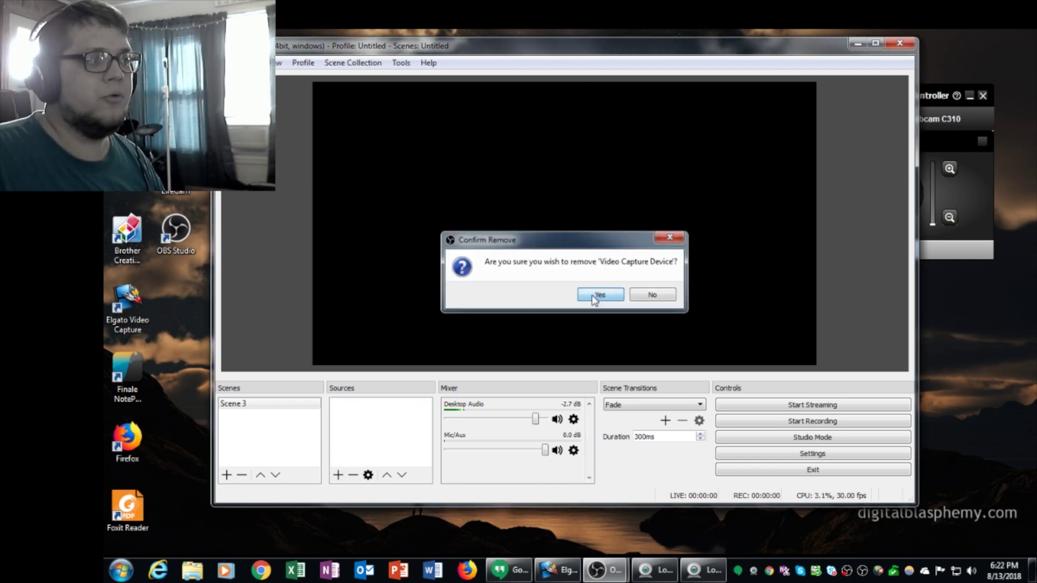
left_click(339, 475)
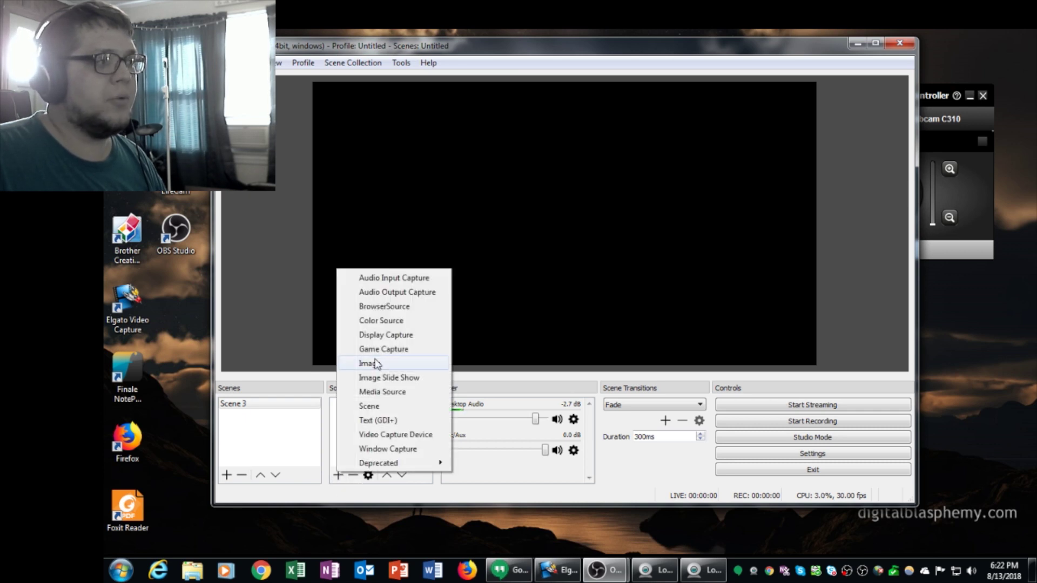
left_click(407, 435)
left_click(473, 205)
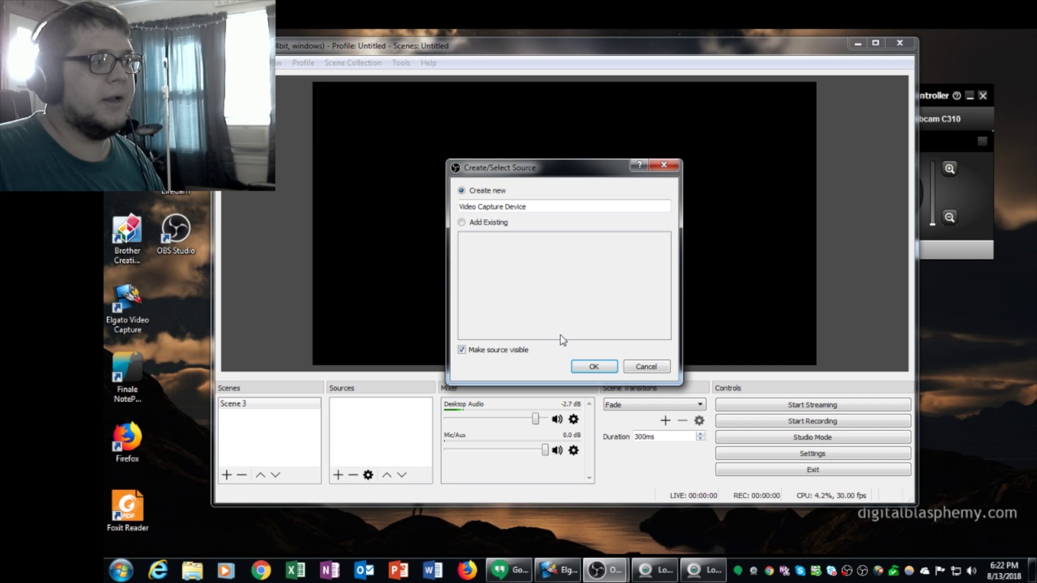
left_click(593, 366)
left_click(486, 252)
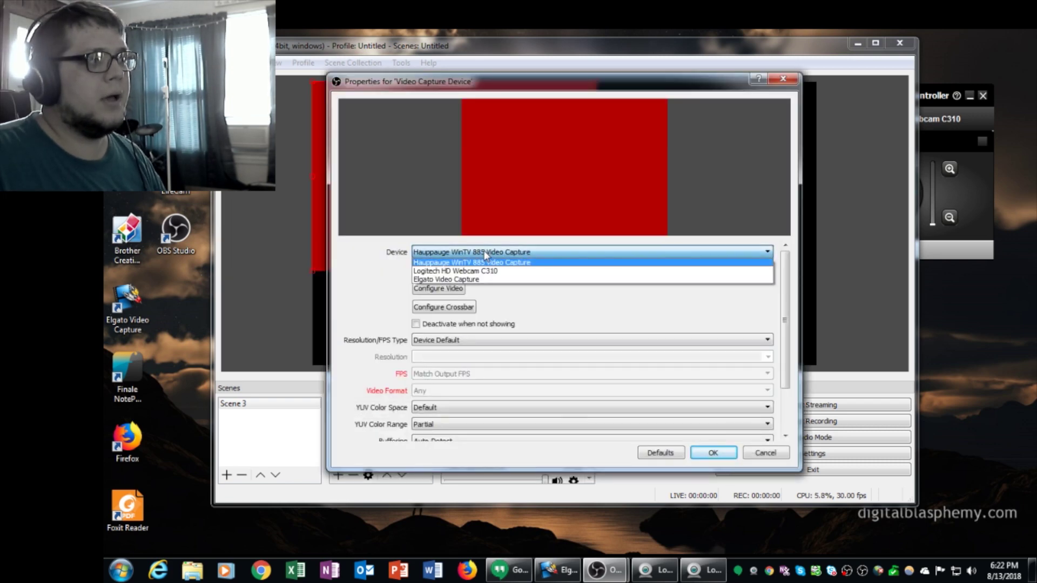
left_click(482, 279)
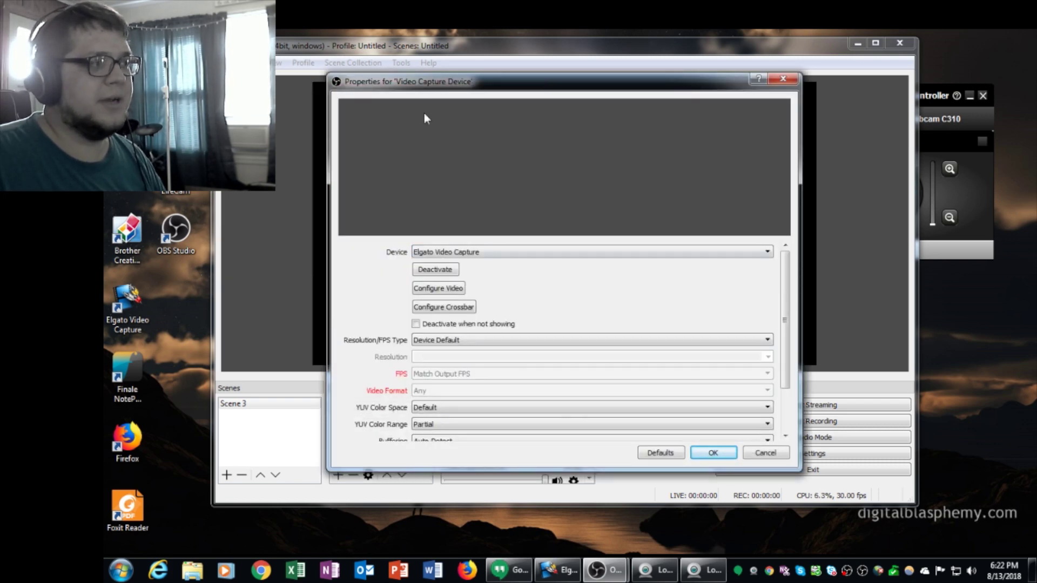
Step: Inspect the Elgato device's video configuration pages and close them without changes
left_click_drag(488, 84, 465, 74)
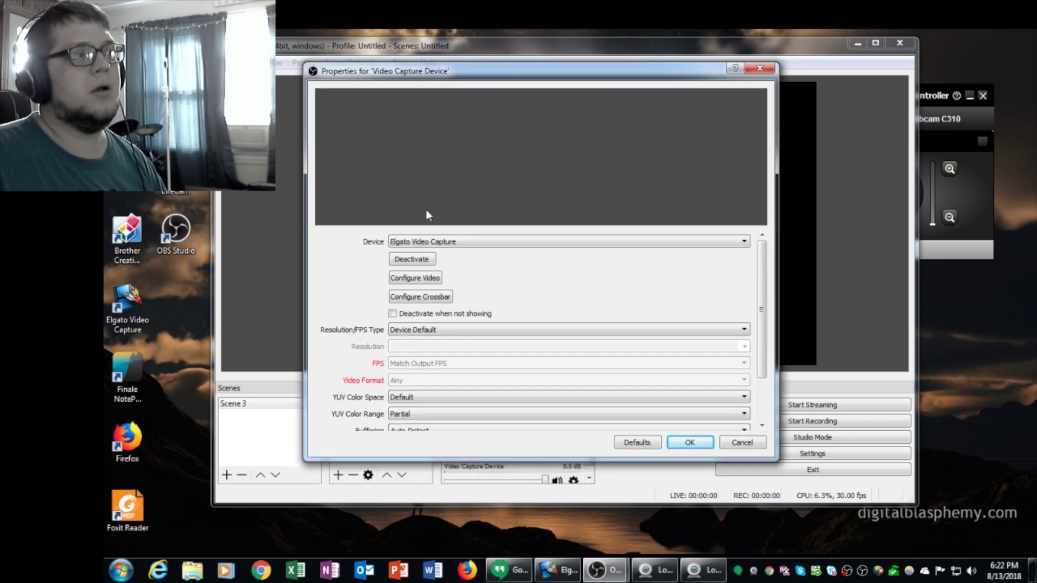
left_click(426, 279)
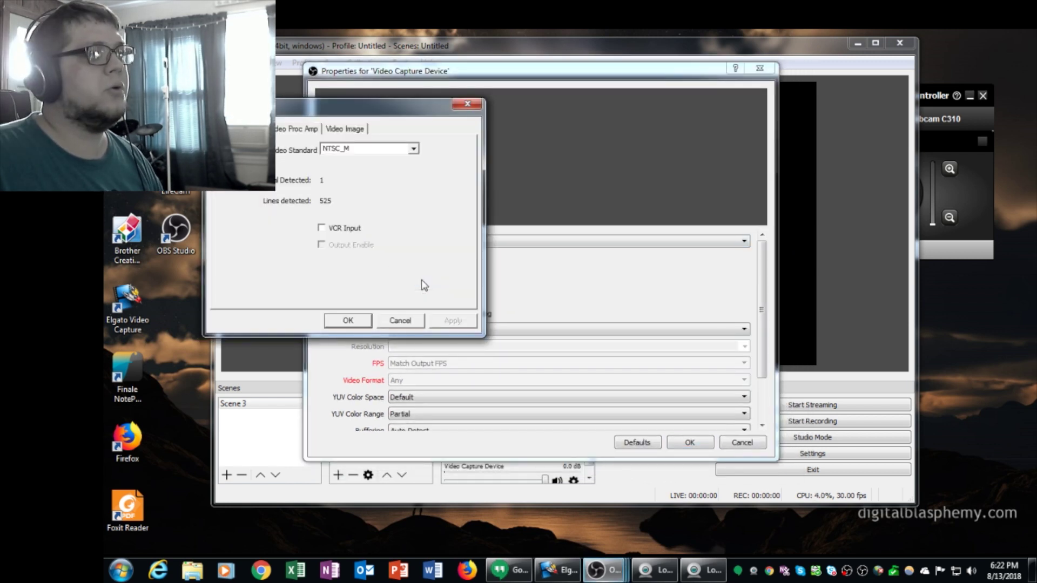
left_click(284, 128)
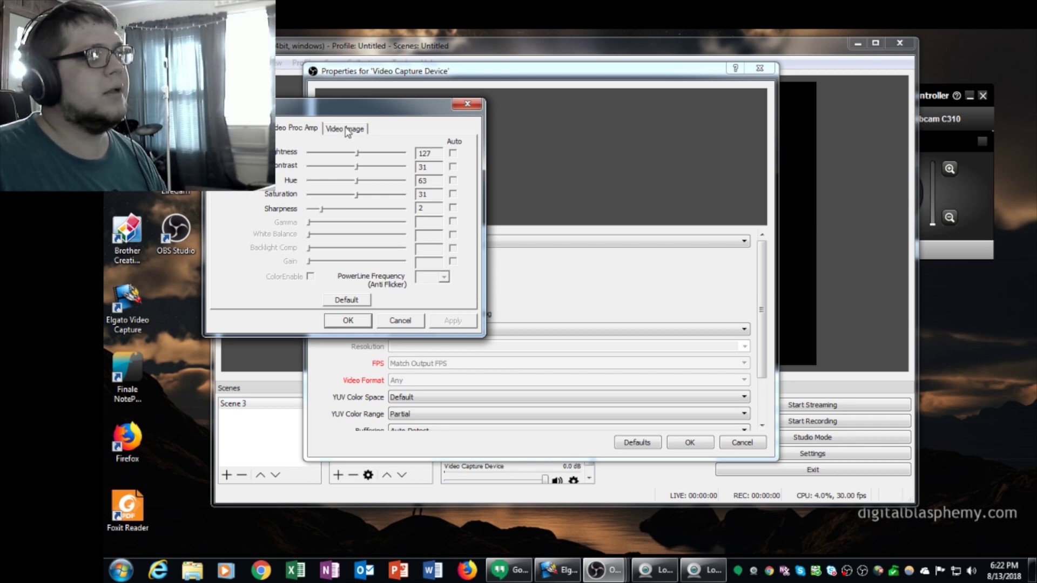
left_click(346, 130)
left_click(297, 135)
left_click(297, 130)
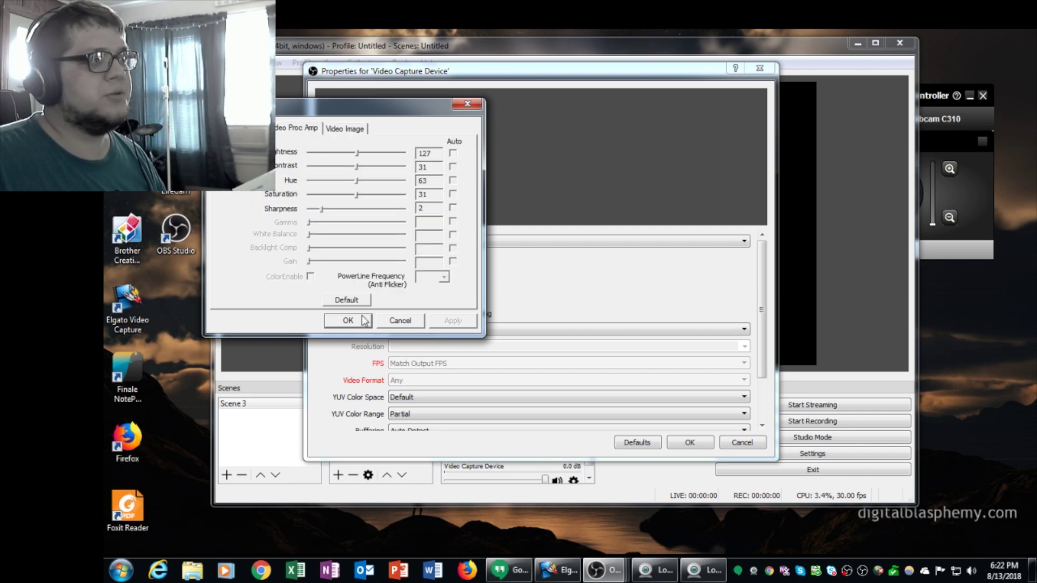
left_click(401, 321)
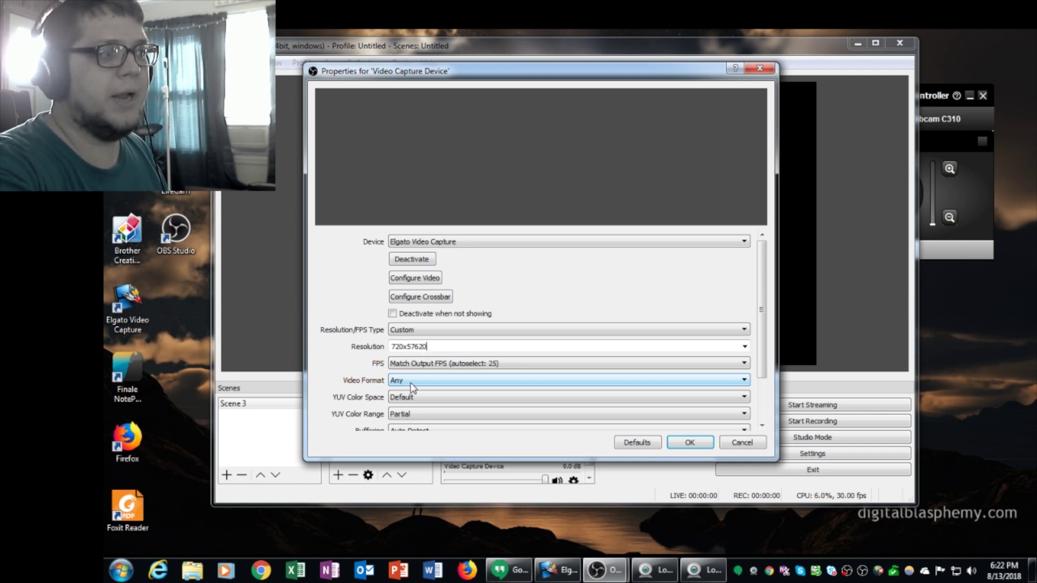
Step: Set the resolution to 720x480 and frame rate to 29.97 NTSC, then save the source
key("BackSpace")
key("BackSpace")
key("BackSpace")
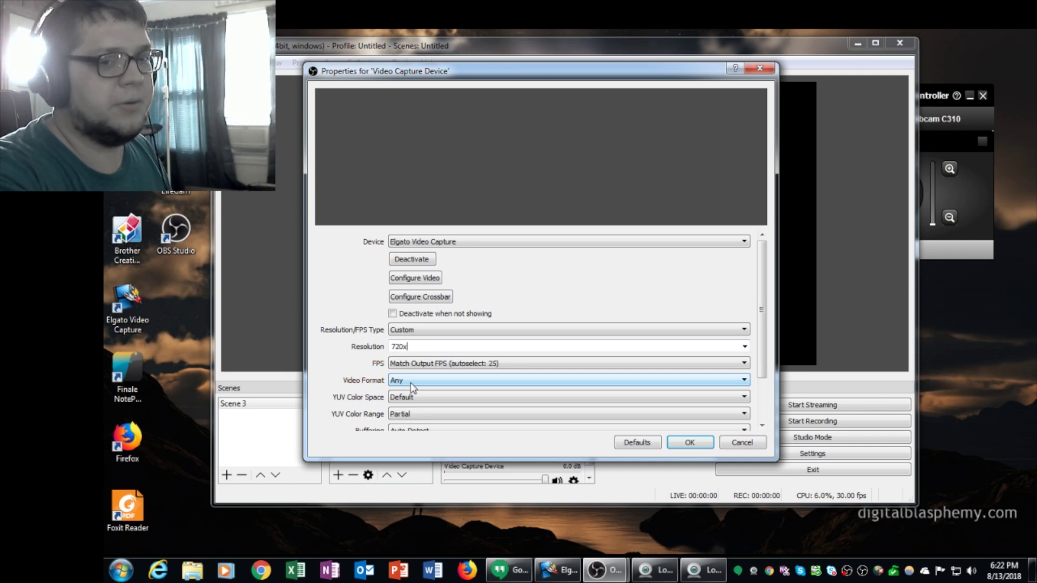
type("480")
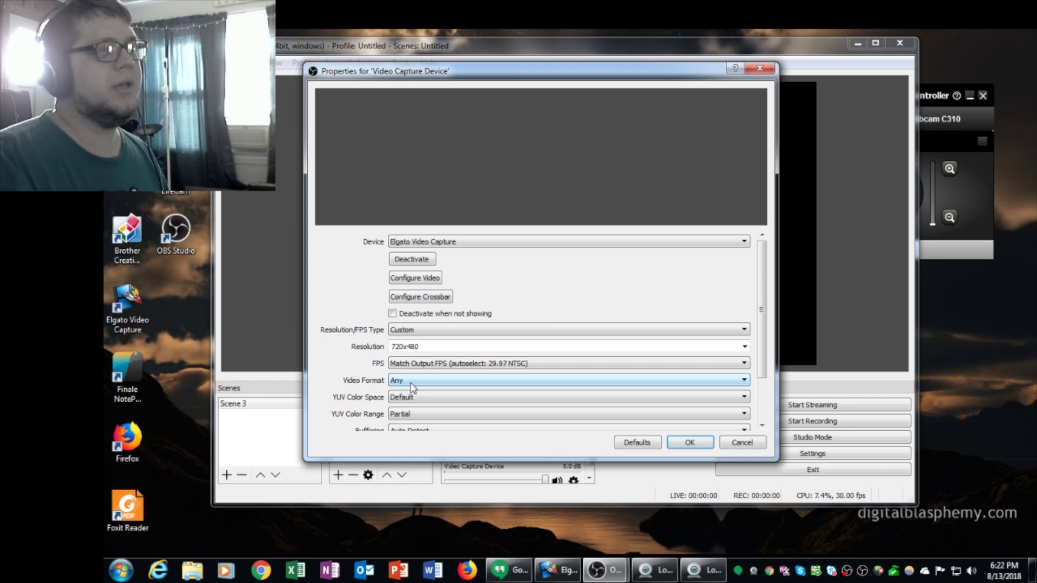
left_click(416, 363)
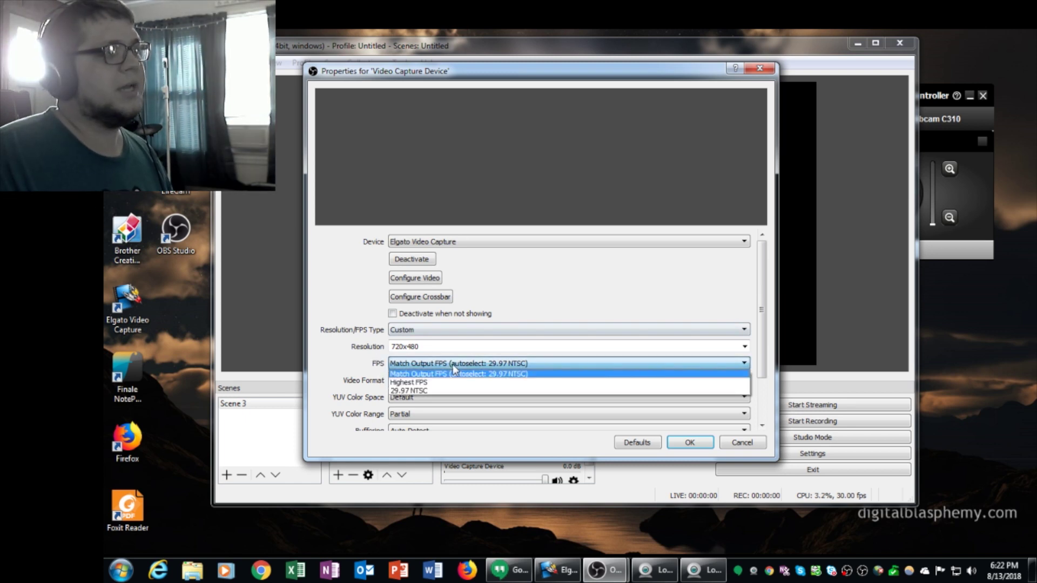
left_click(452, 392)
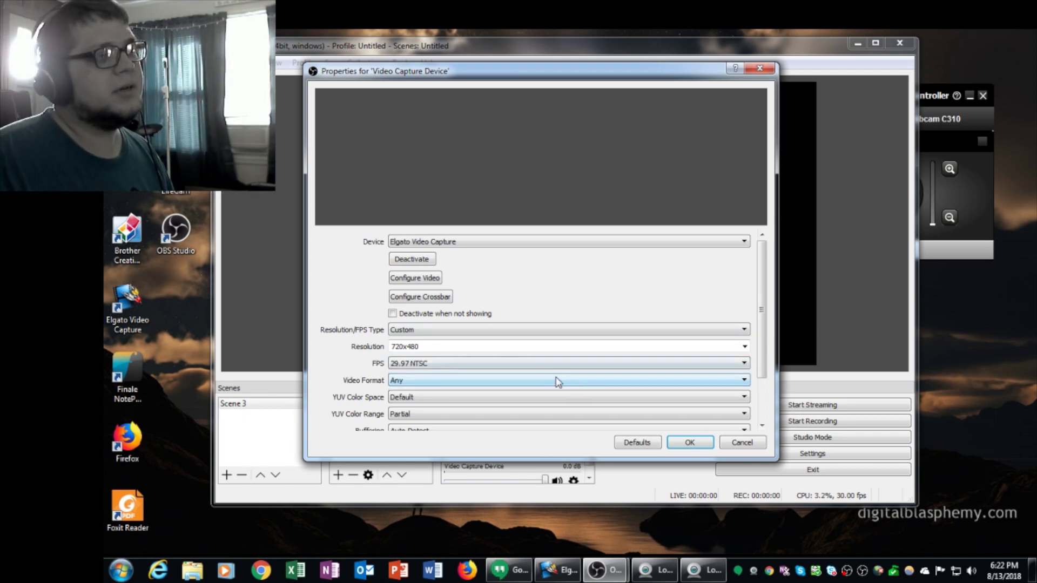
left_click(687, 444)
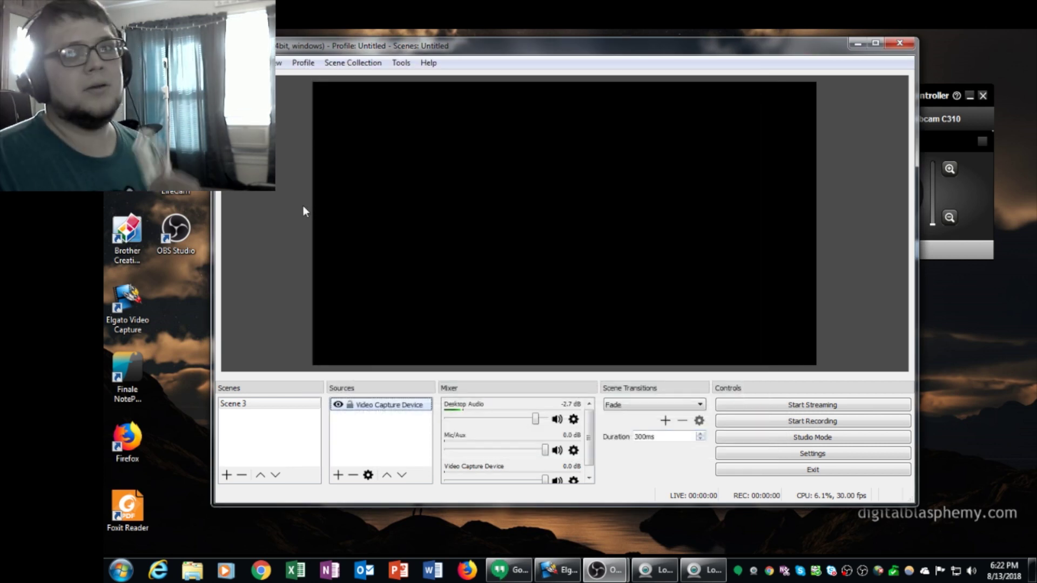
left_click(418, 209)
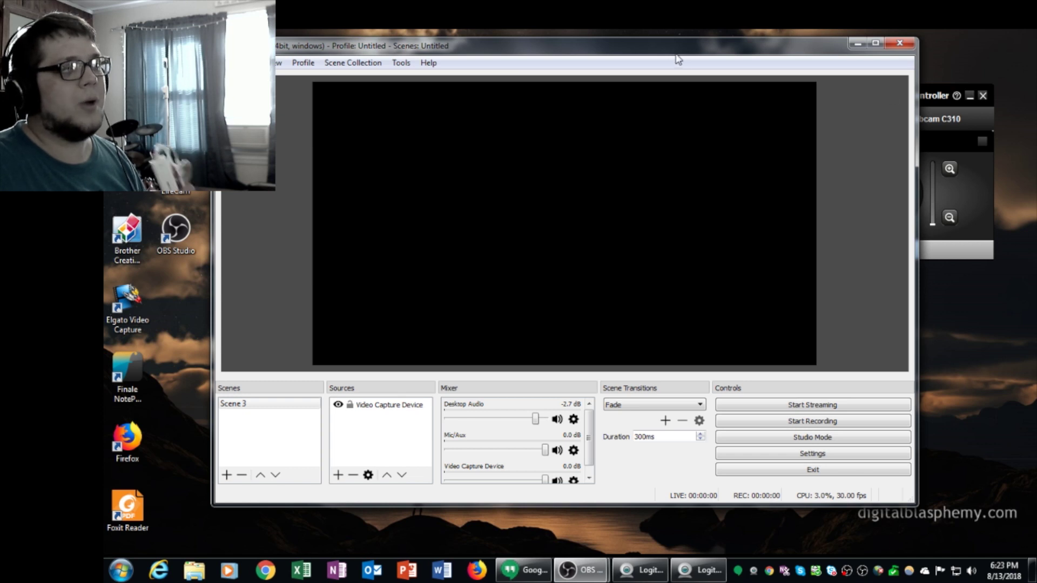
left_click_drag(679, 54, 711, 45)
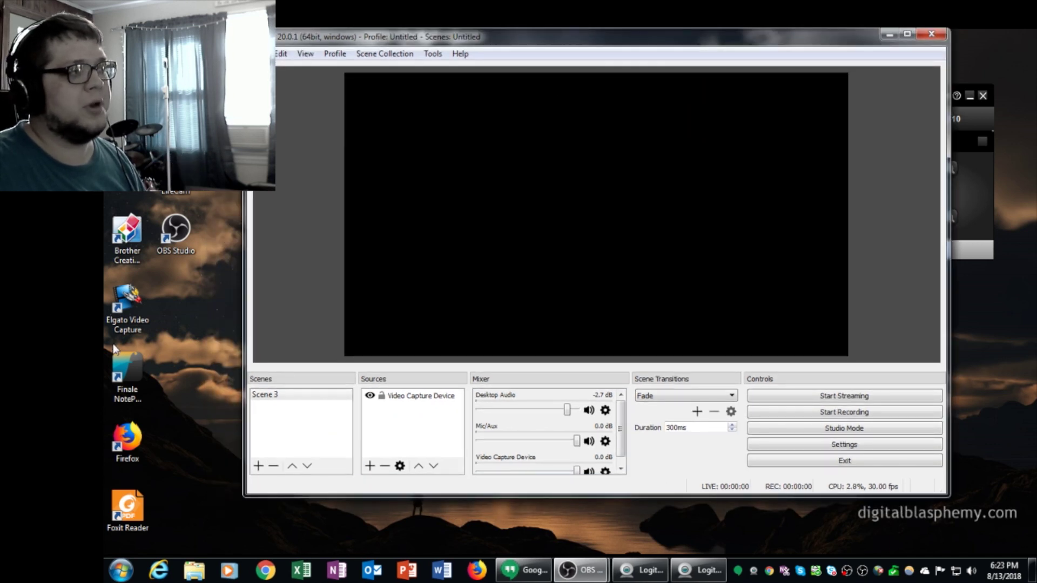
Step: Launch Elgato Video Capture from its desktop shortcut and move its window up and left
left_click(121, 311)
double_click(120, 309)
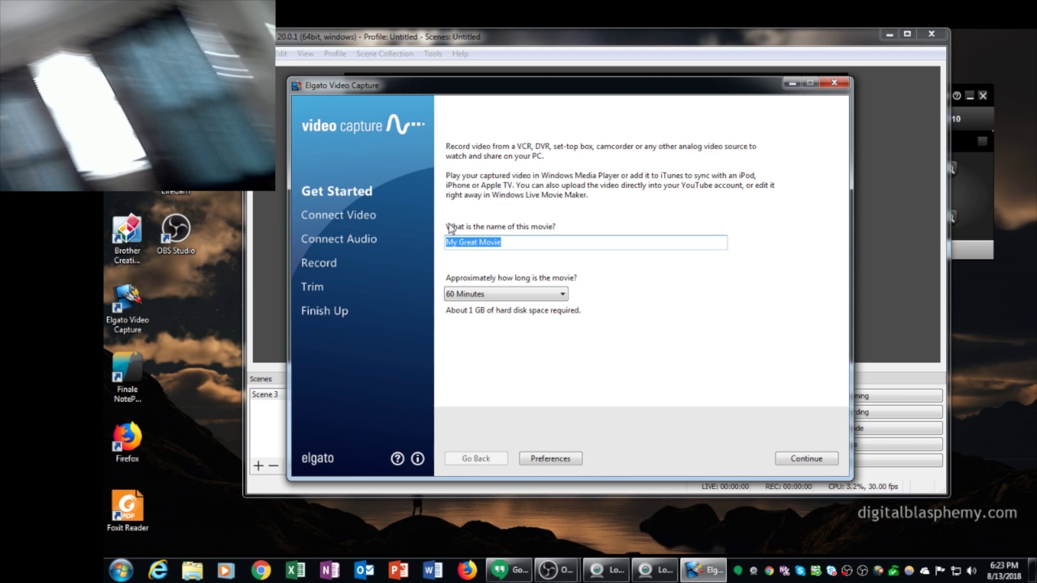
left_click_drag(460, 92, 447, 93)
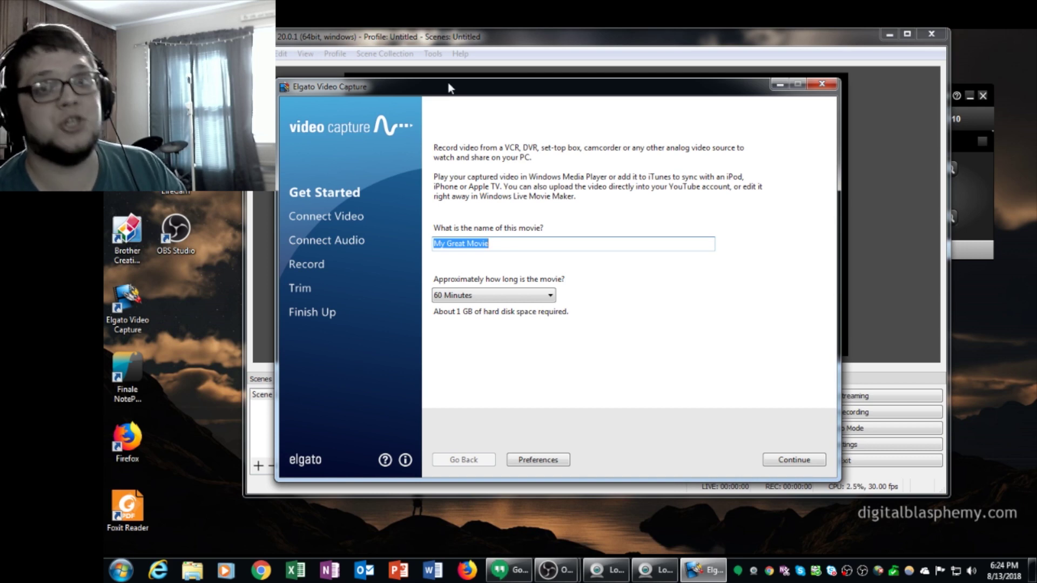
left_click_drag(448, 86, 409, 81)
left_click(487, 240)
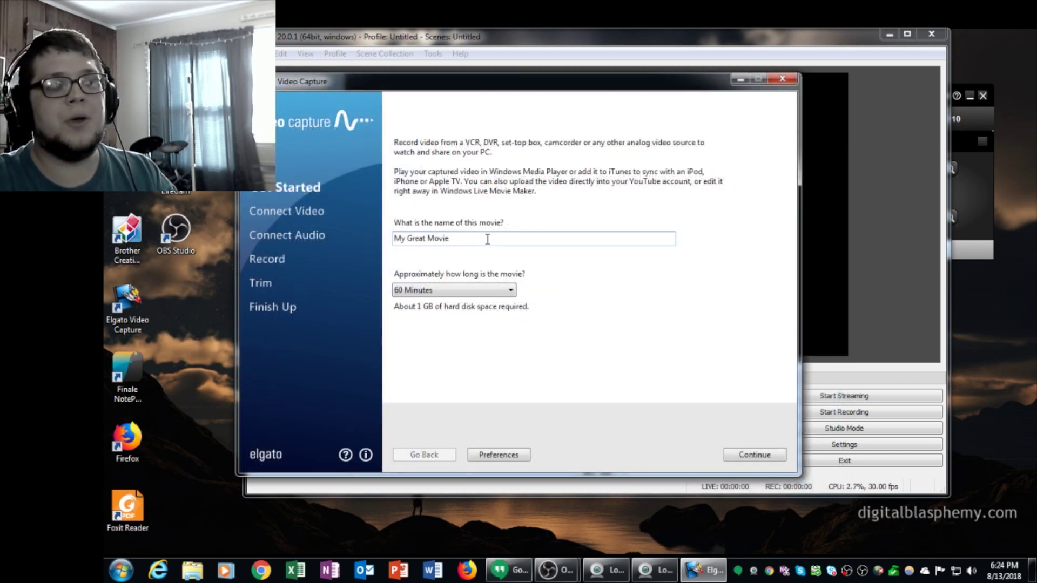
Step: Continue to the Connect Video step, then drag the capture window aside to reveal OBS
left_click(764, 456)
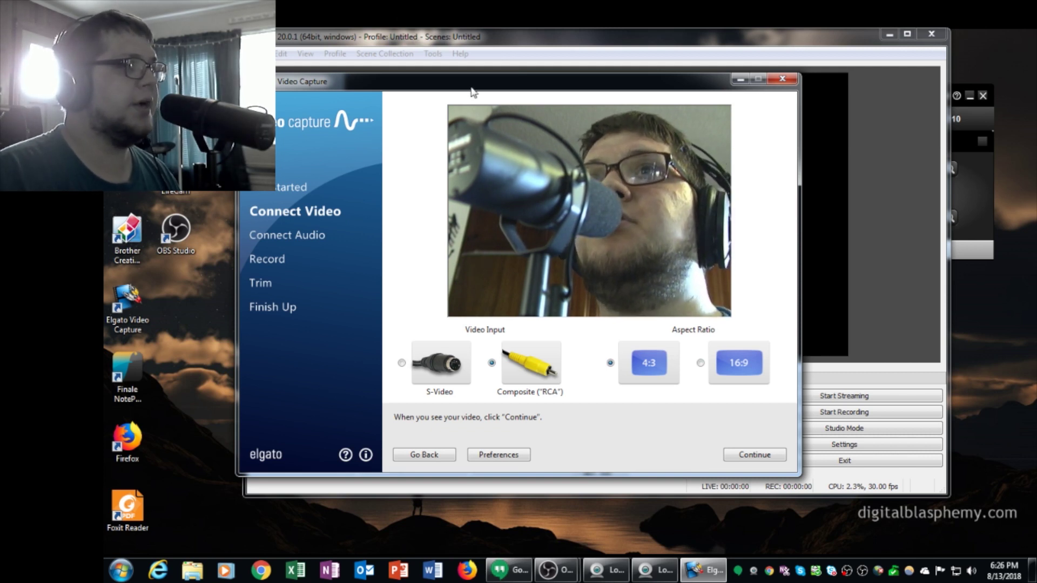
left_click_drag(439, 83, 468, 83)
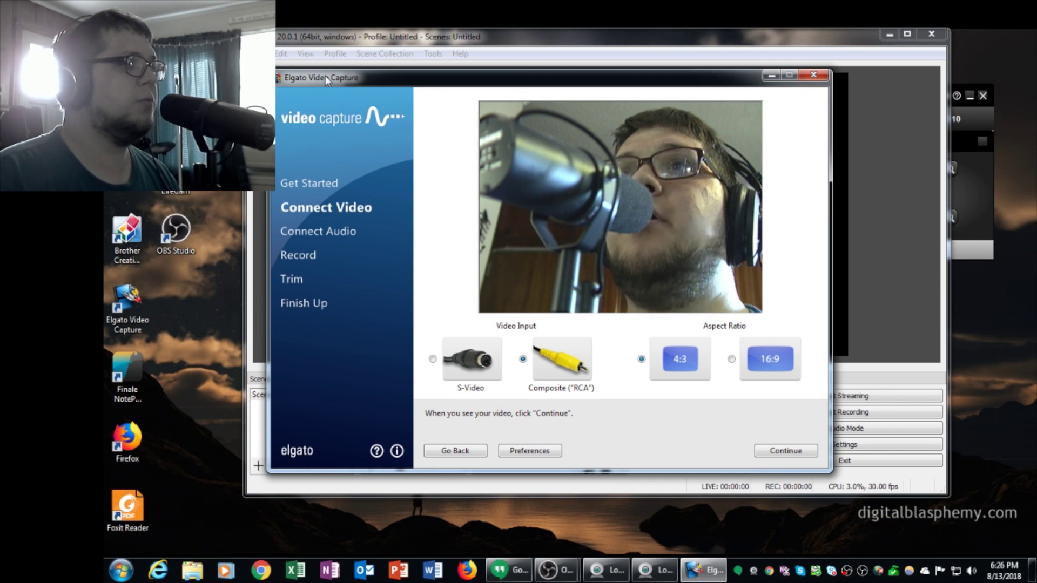
left_click_drag(325, 76, 1036, 113)
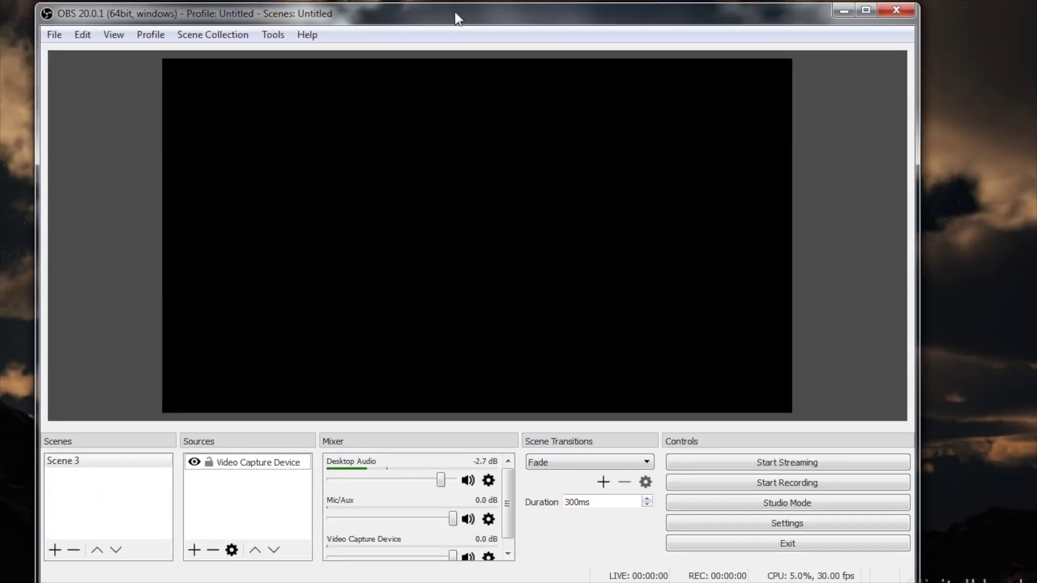
Step: Delete the Video Capture Device source from Scene 3 and bring Desktop Audio to 0.0 dB
left_click(248, 463)
left_click(212, 550)
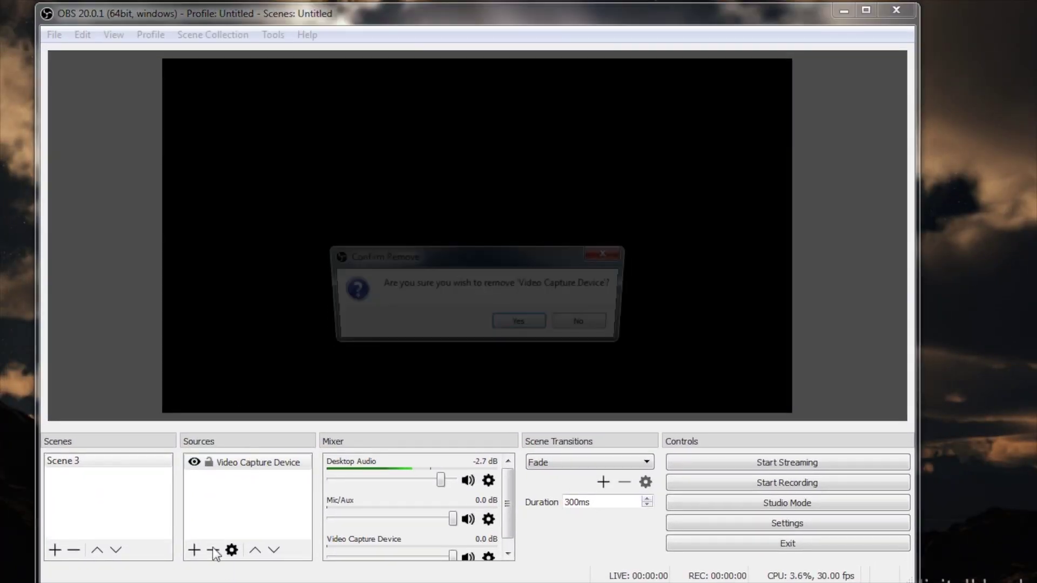
left_click(522, 329)
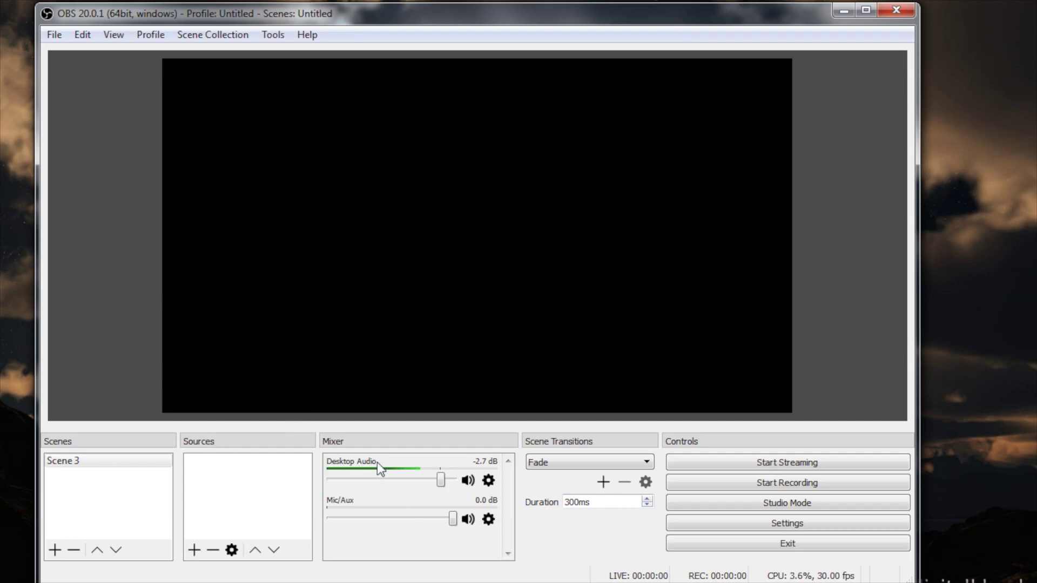
left_click_drag(441, 479, 449, 480)
left_click(468, 481)
Step: Replace the 1280x720 base canvas resolution with 640x480 in Video settings and apply
left_click(787, 523)
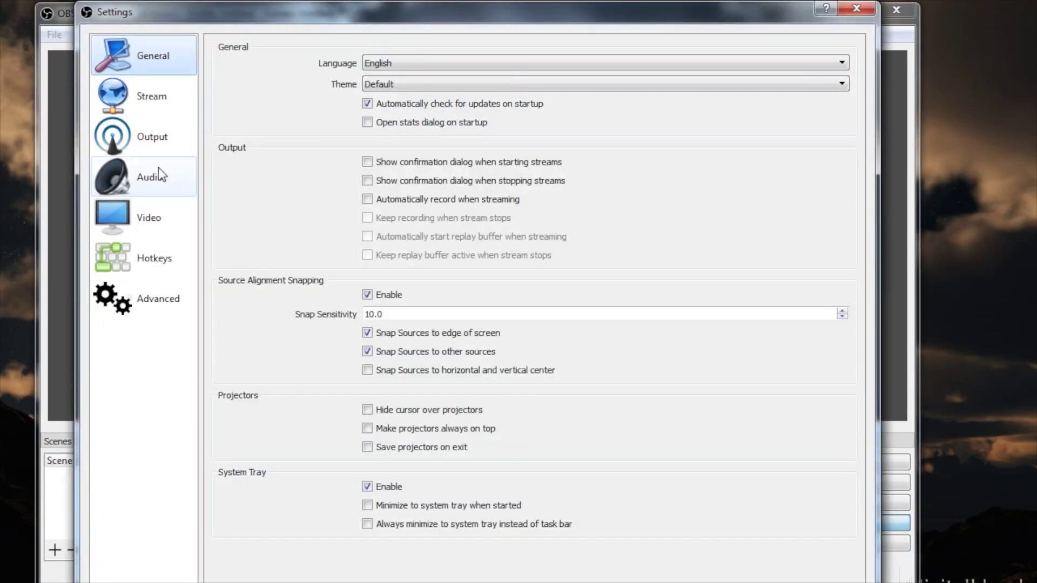
left_click(132, 94)
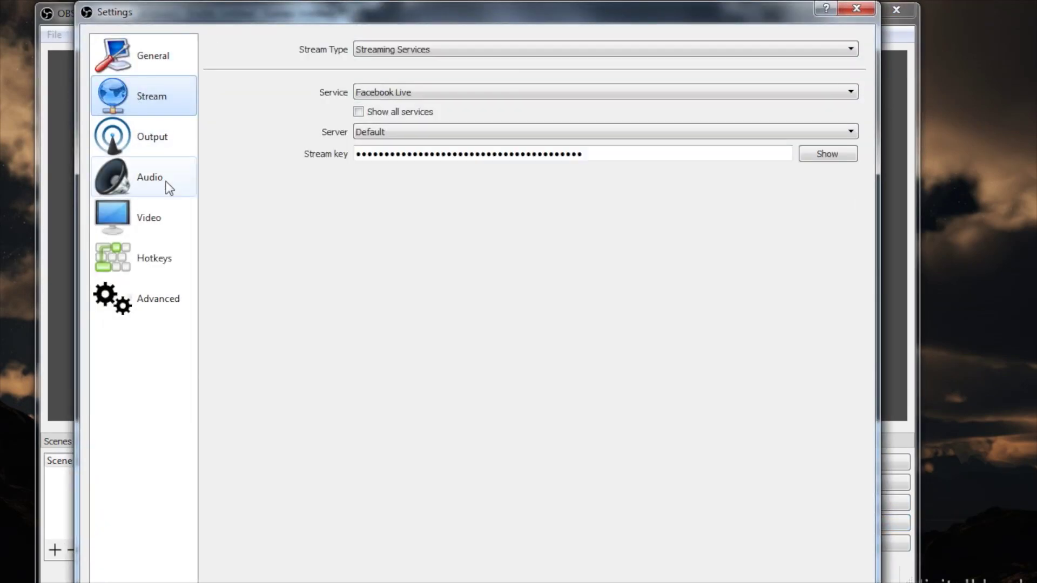
left_click(163, 183)
left_click(163, 211)
left_click(404, 47)
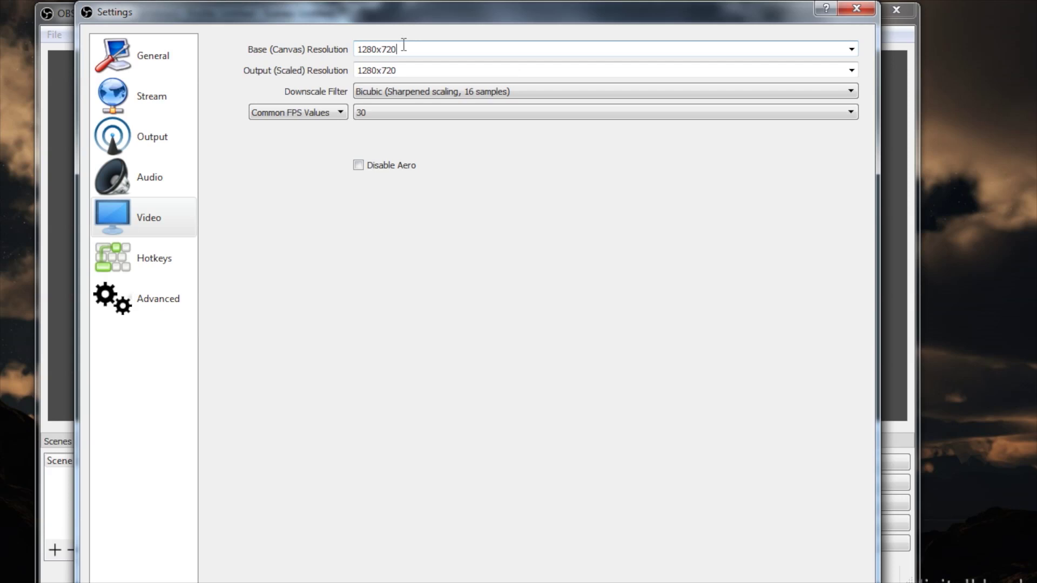
left_click(852, 50)
left_click(853, 50)
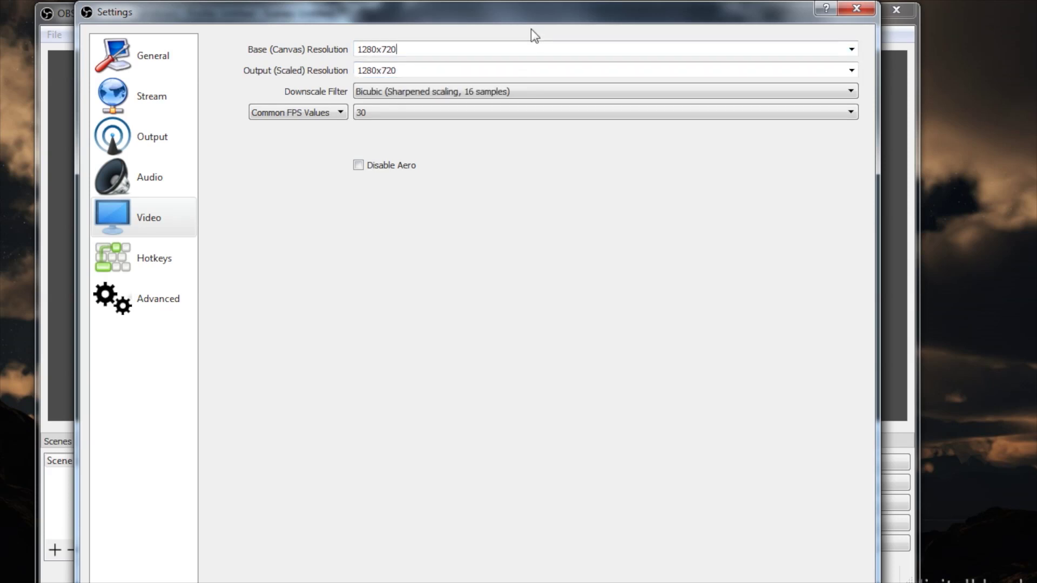
left_click(766, 48)
double_click(767, 47)
type("640")
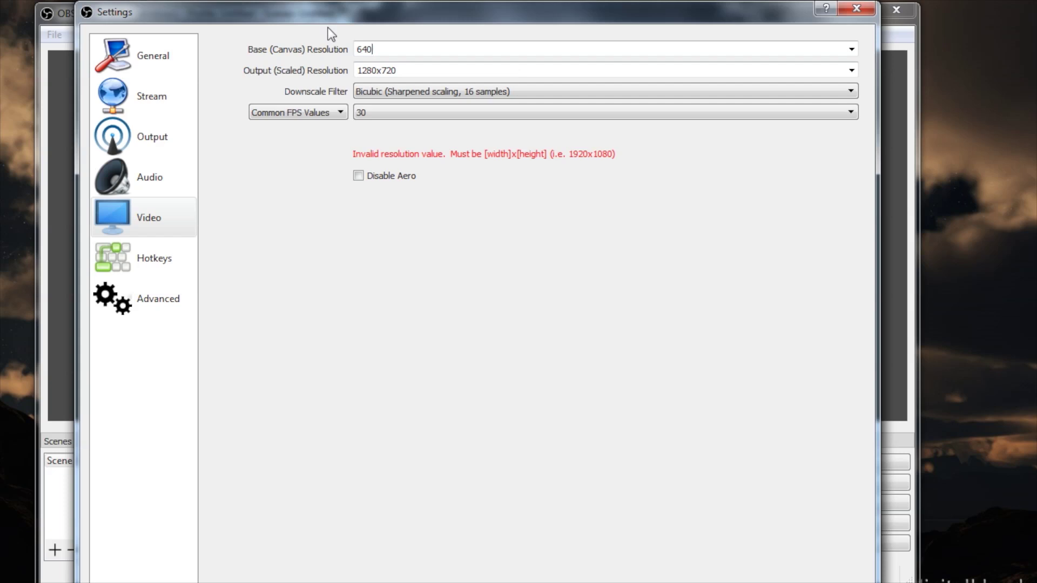
type("x480")
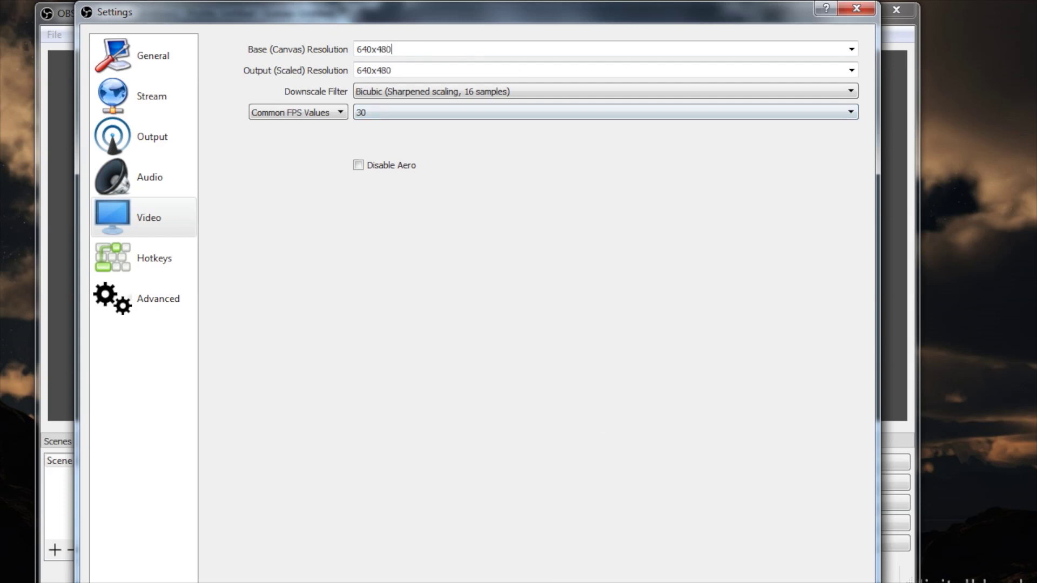
key("Return")
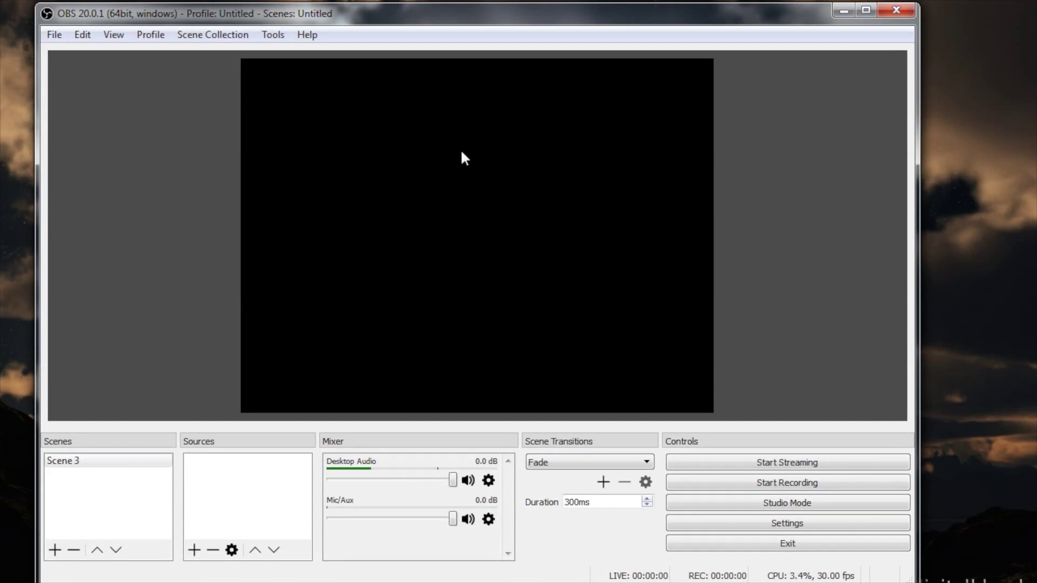
Step: Add a Display Capture source with the default name, capturing Display 0 at 1366x768
left_click_drag(449, 21, 487, 30)
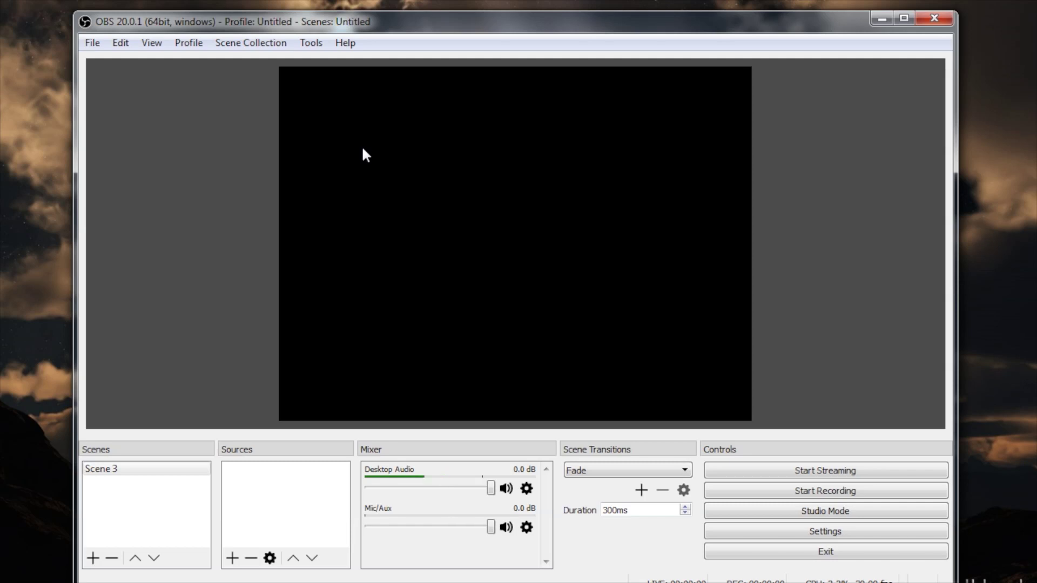
left_click_drag(395, 24, 371, 31)
left_click(205, 562)
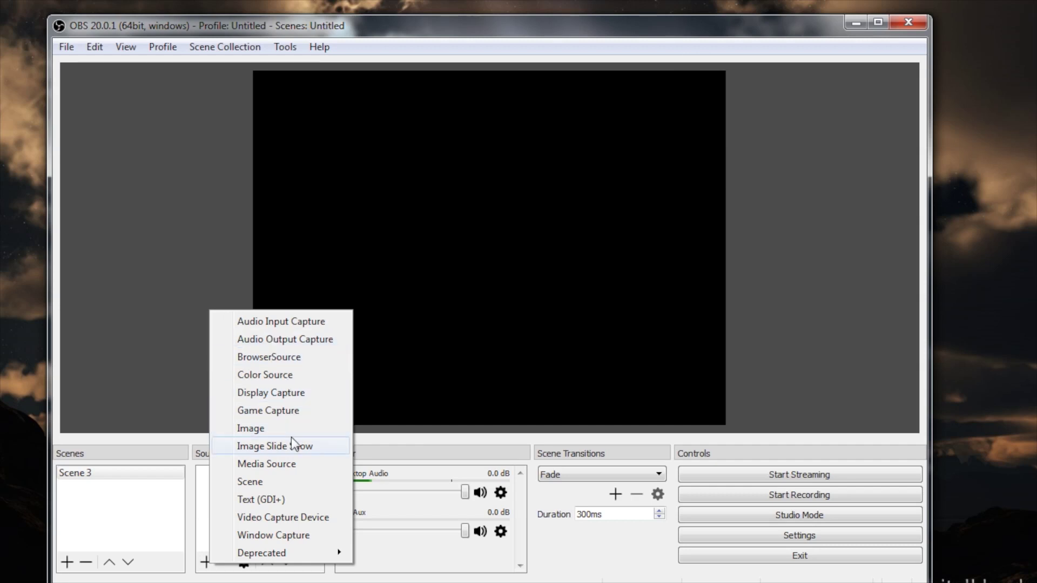
left_click(284, 393)
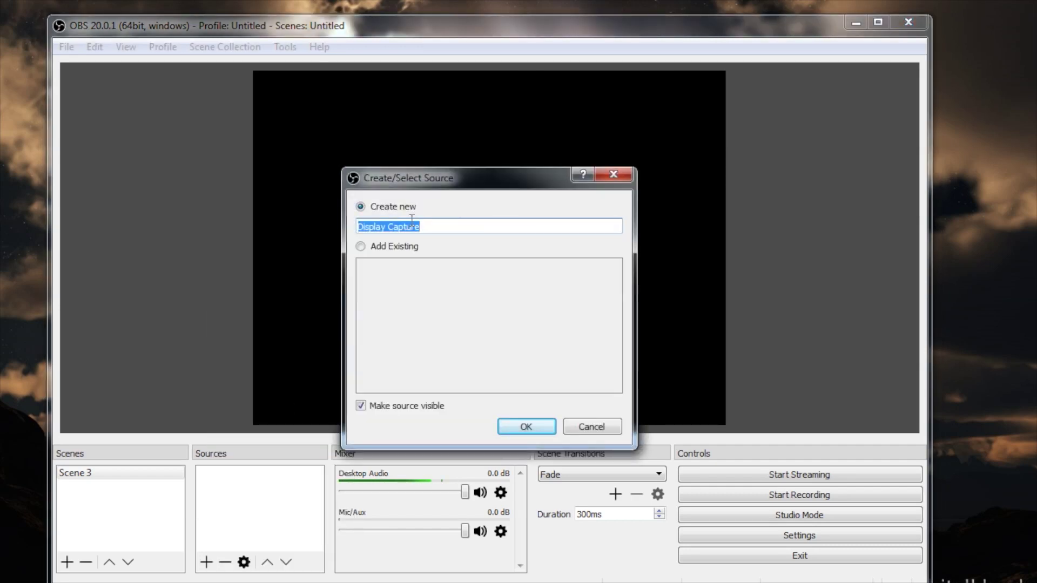
left_click(527, 427)
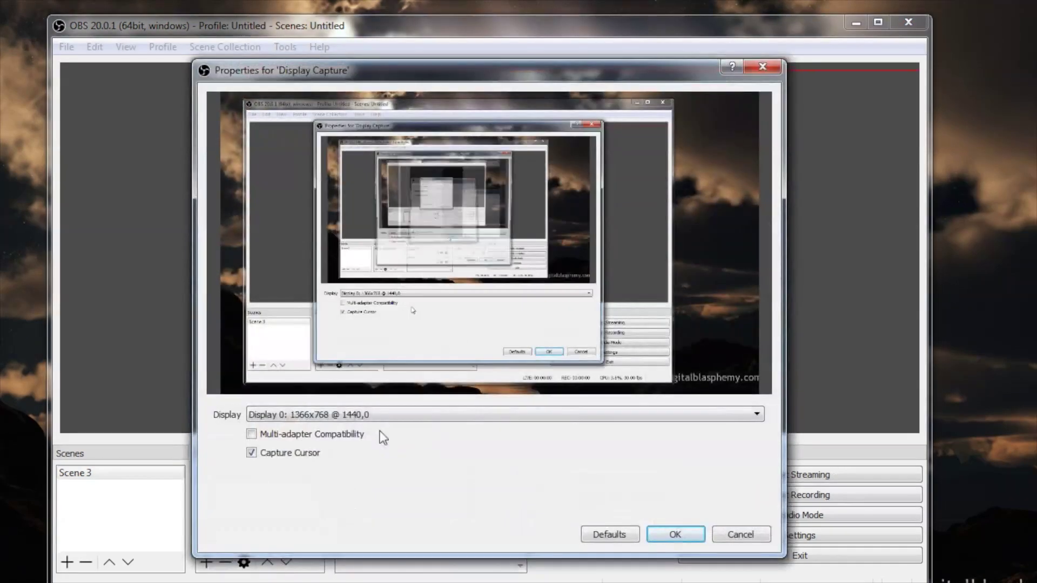
left_click(430, 408)
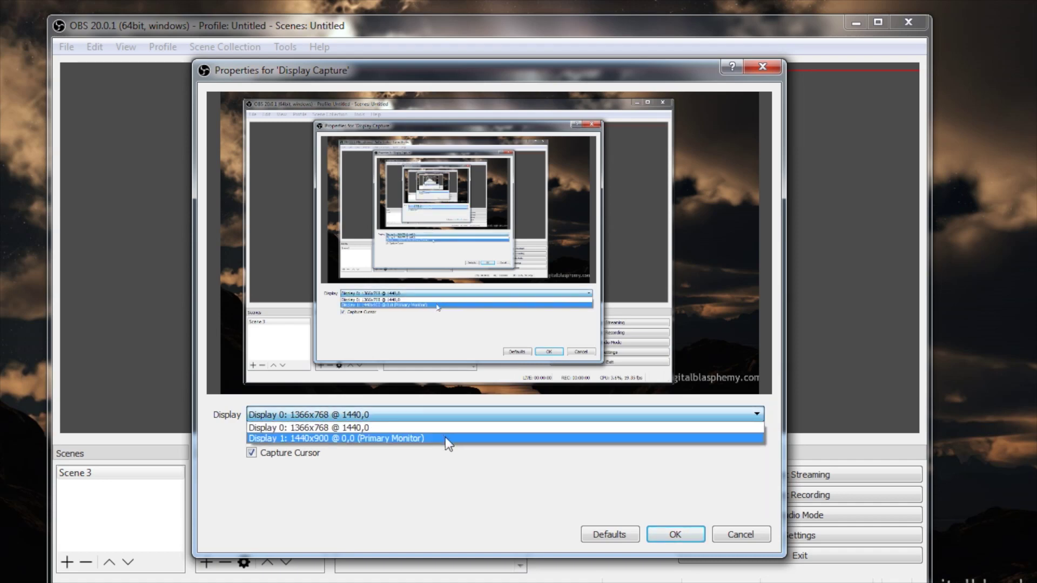
left_click(442, 427)
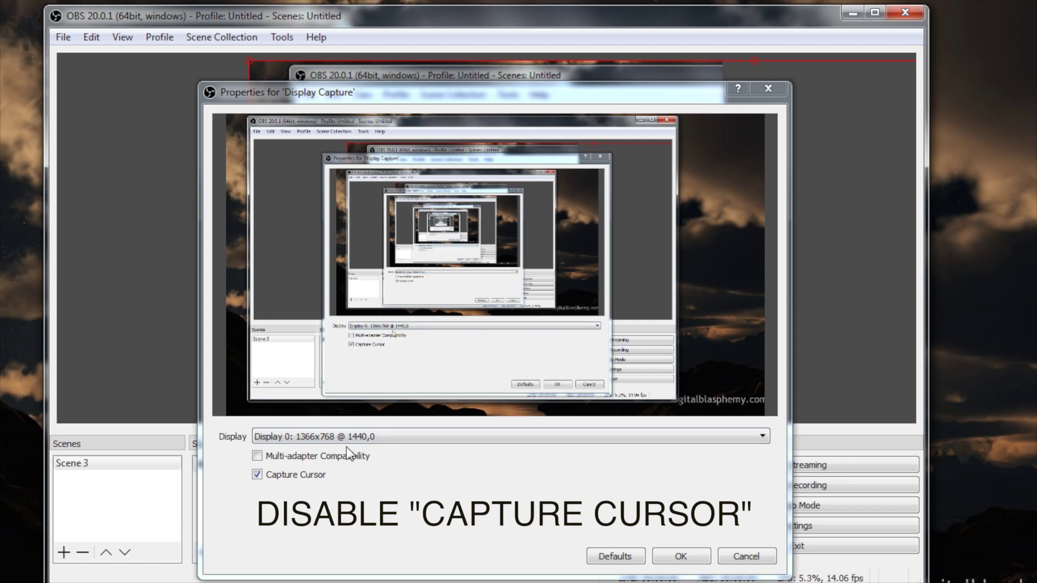
left_click(681, 556)
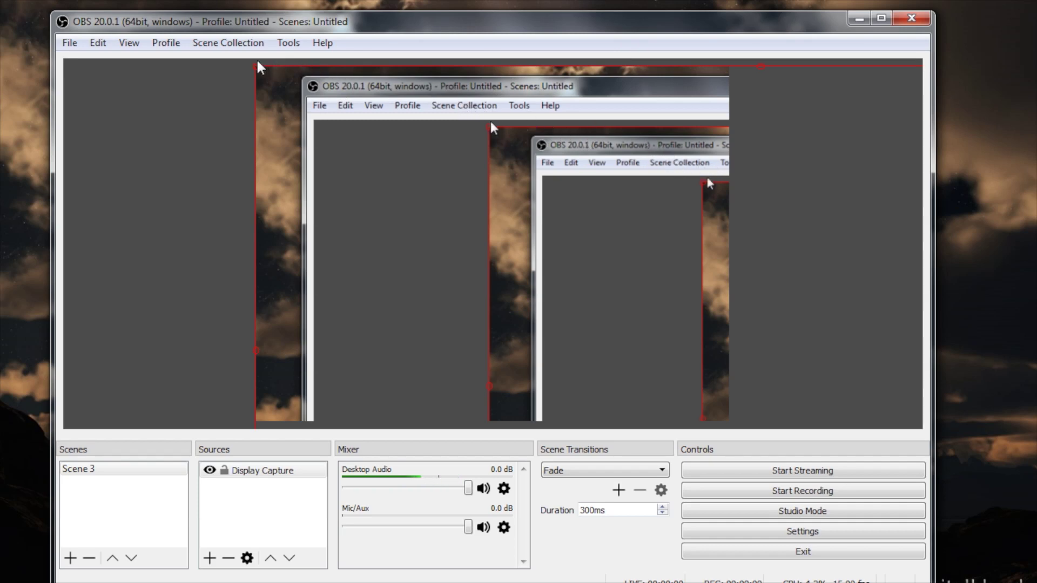
Step: Drag the Display Capture's bounding box to shift and shrink it within the 4:3 canvas
left_click_drag(259, 70, 329, 125)
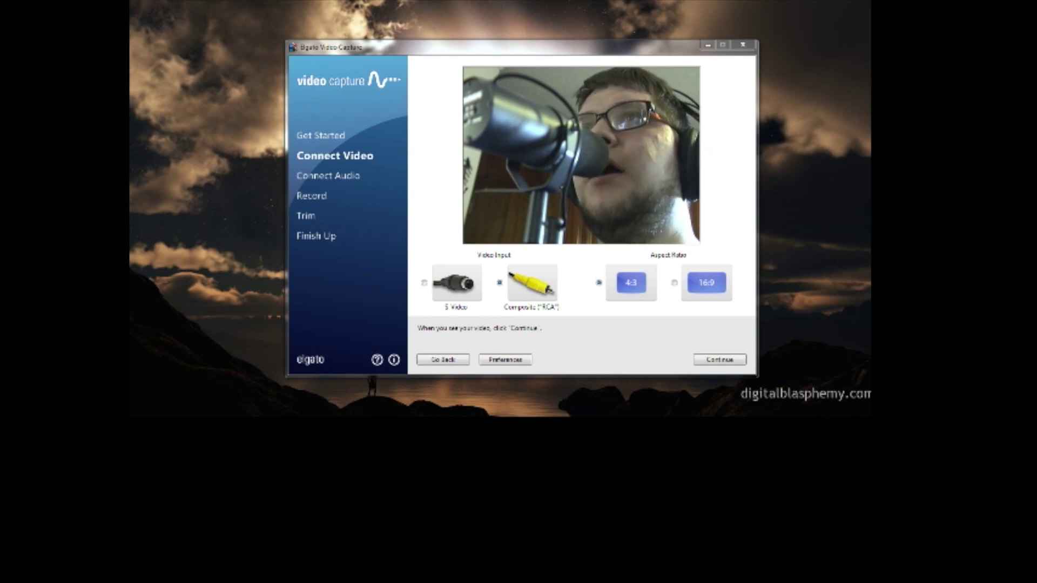
Step: Drag the OBS window onto the second display so it covers the Elgato camera window
mouse_move(130, 38)
left_mouse_down()
mouse_move(449, 60)
mouse_move(129, 56)
left_mouse_up()
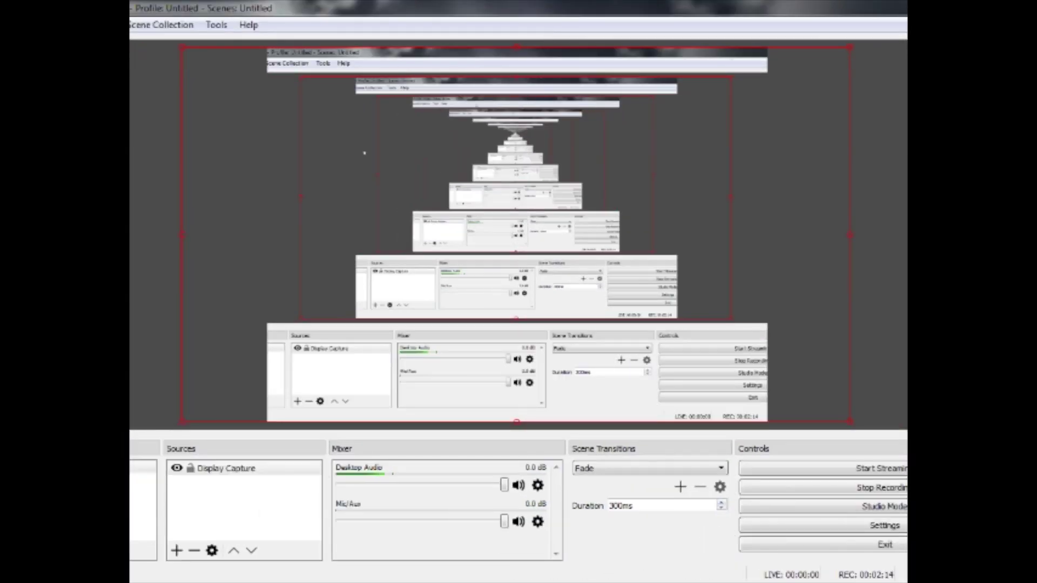
Step: Select the Display Capture entry in Scene 3's Sources list
left_click(182, 472)
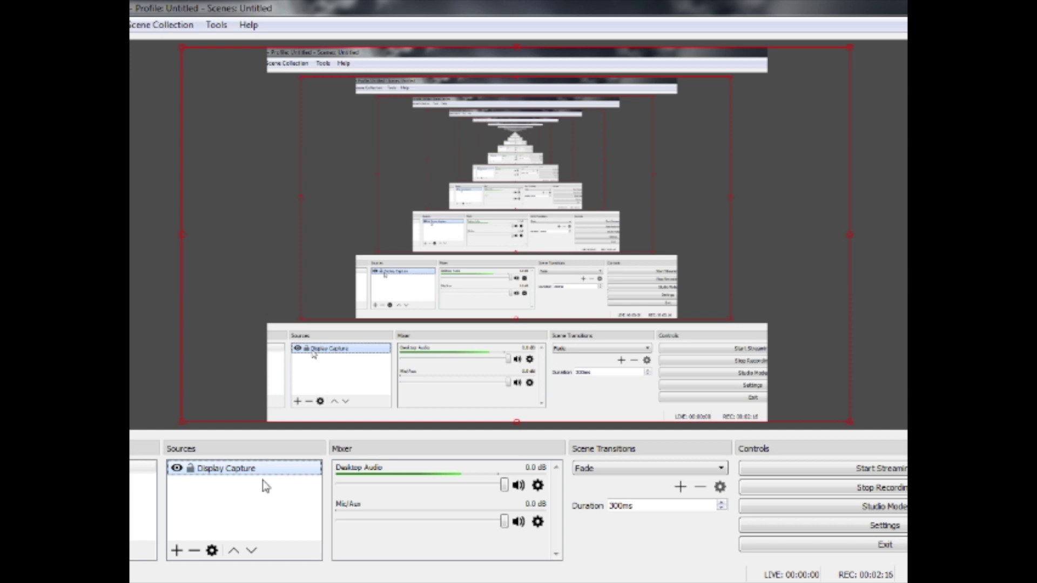